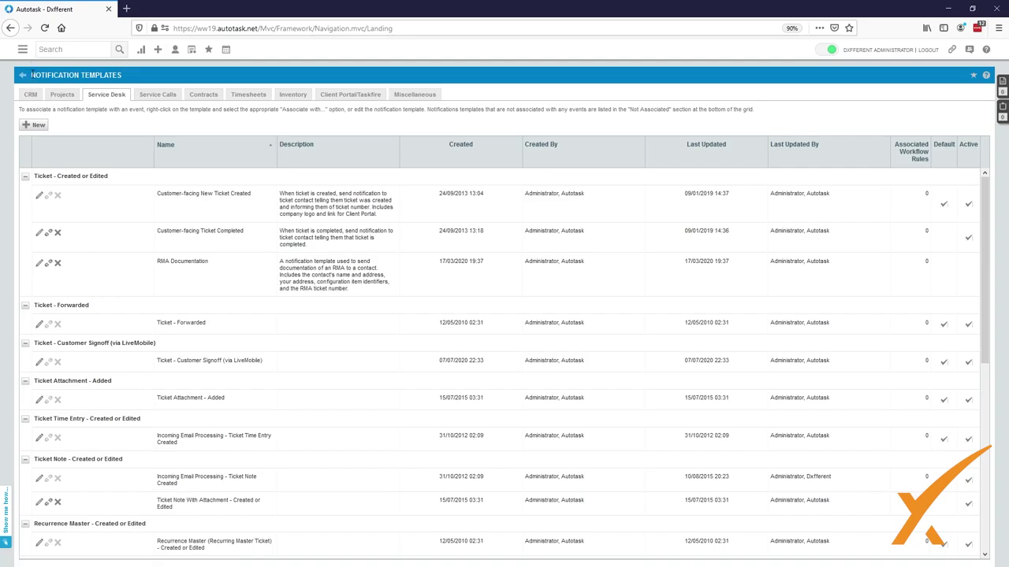
Step: Copy the Service Desk notification template "Incoming Email Processing - Ticket Note Created"
click(22, 49)
mouse_move(41, 193)
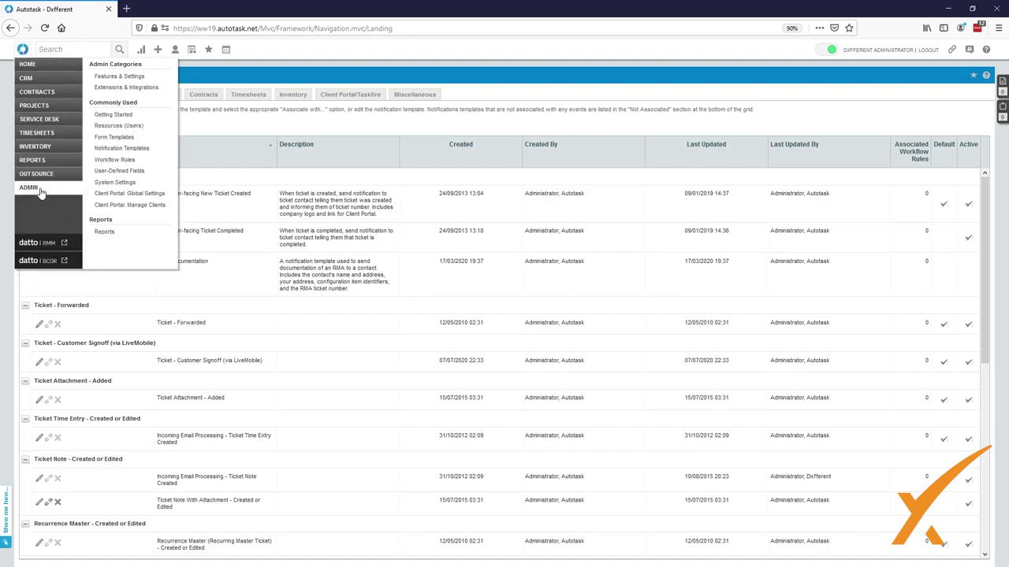
click(122, 148)
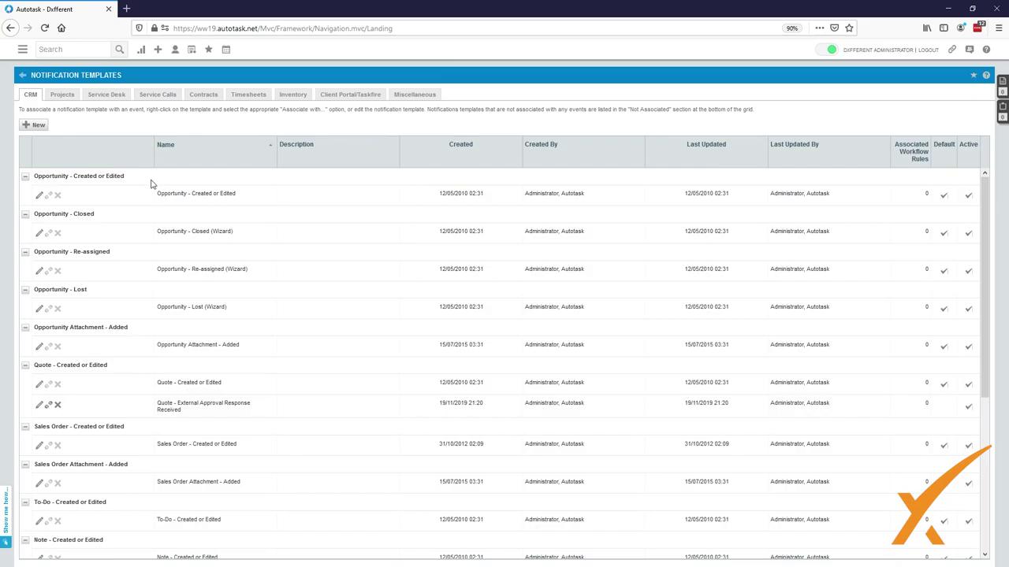
click(104, 100)
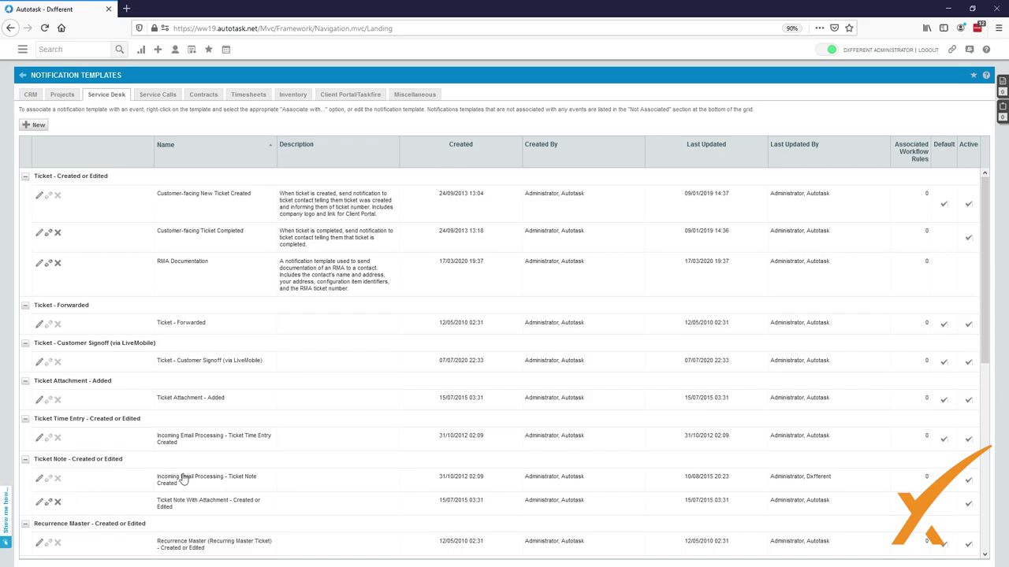
right_click(45, 481)
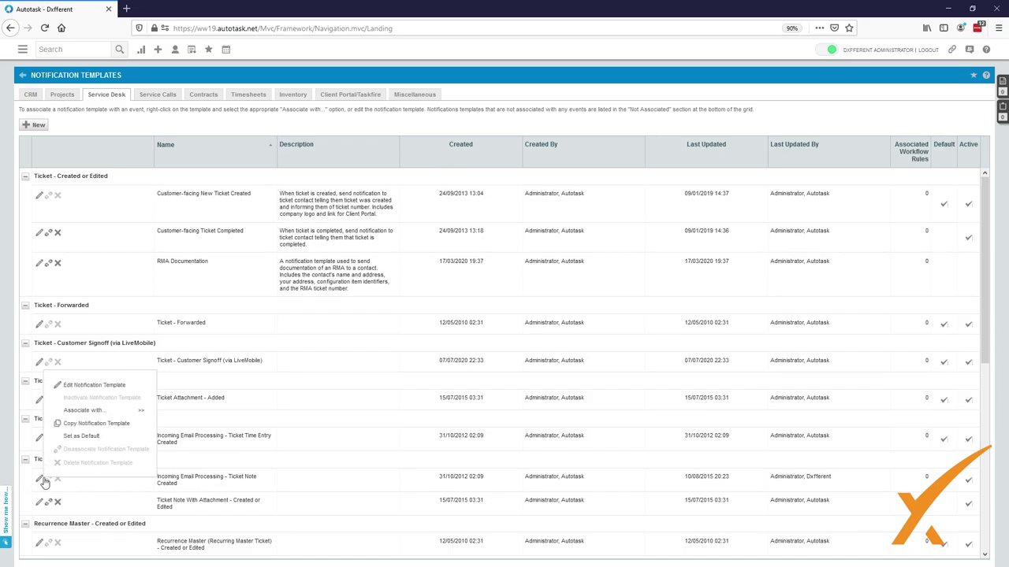
click(110, 432)
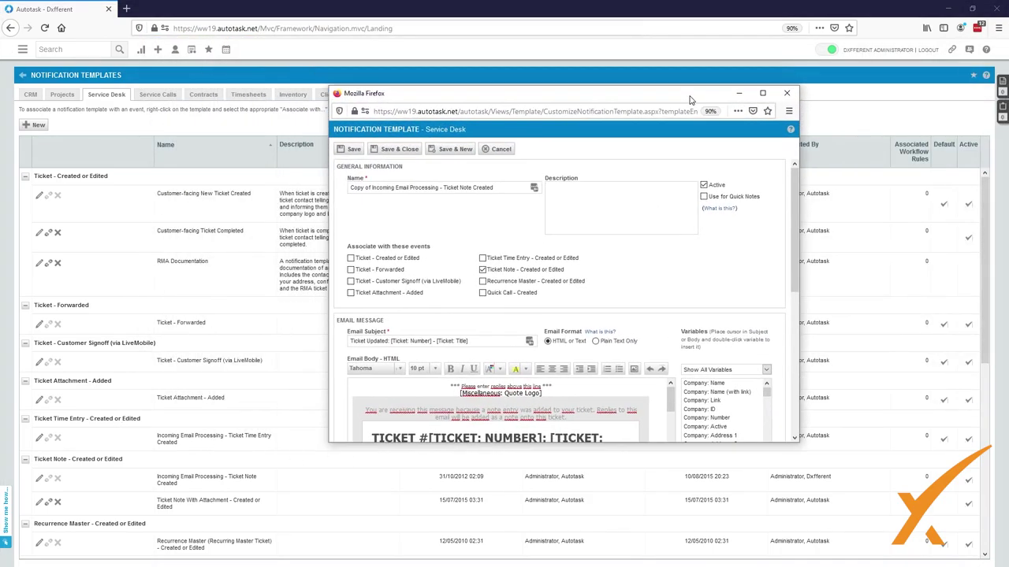
Step: Name the copied template "Note Added Autotask Resource" and enable it for Quick Notes
triple_click(437, 189)
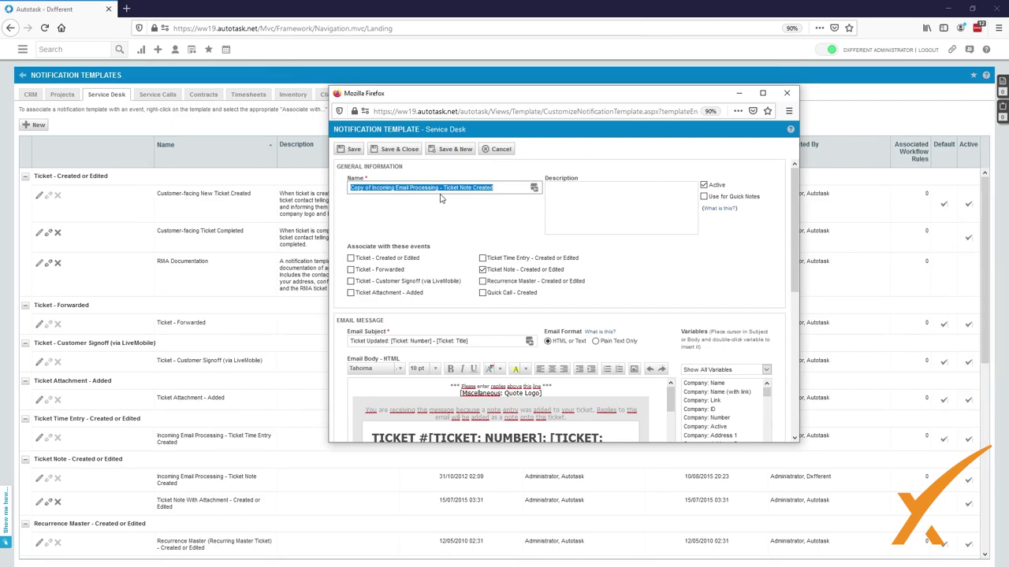
text(Note Added Au)
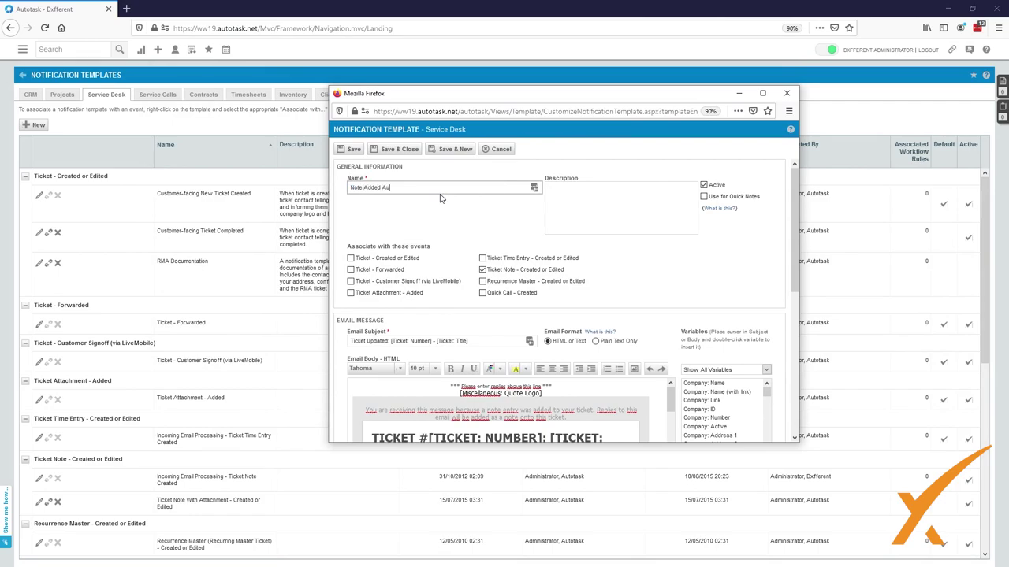
text(totask Resource)
click(704, 196)
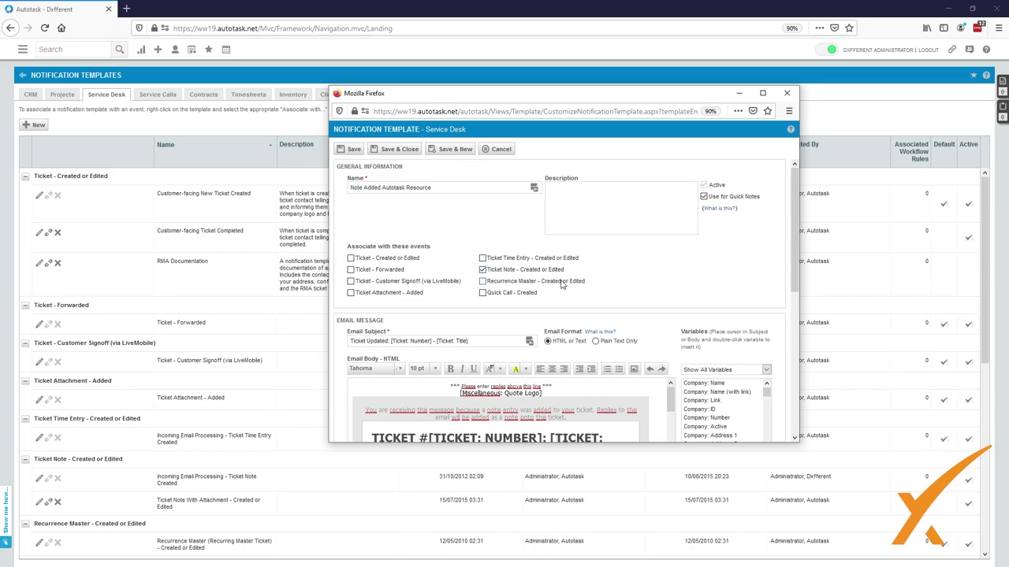
Step: Replace "Ticket Updated:" with "RE:" at the start of the email subject, keeping the ticket number and title variables
scroll(562, 285, down, 2)
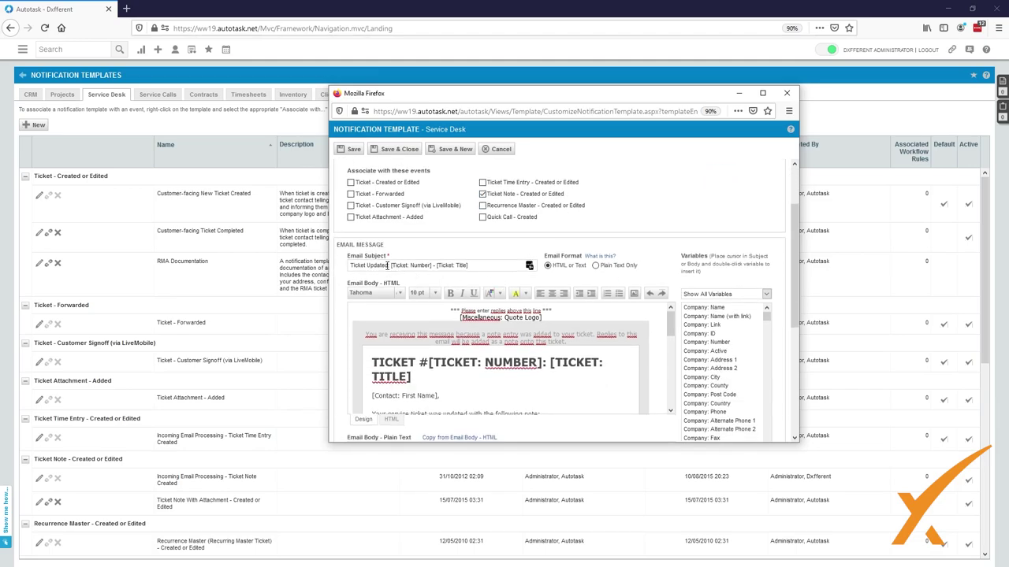
drag(387, 266, 349, 266)
text(RE:)
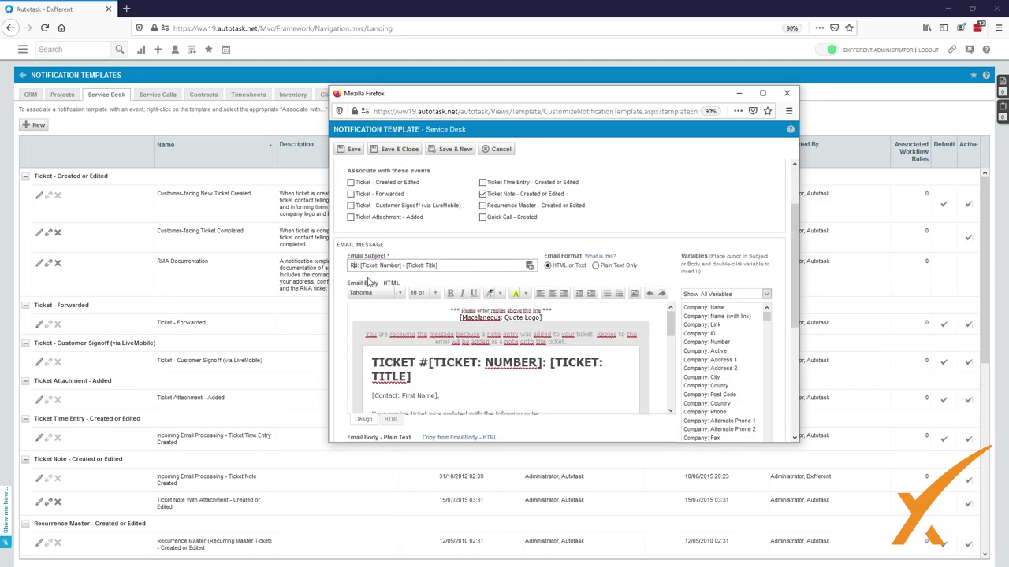
text(E:)
key(Delete)
key(Delete)
key(Delete)
Step: Maximize the template editor and examine the HTML email body, its quote logo variable and the available variables
click(415, 293)
click(399, 293)
scroll(417, 300, down, 1)
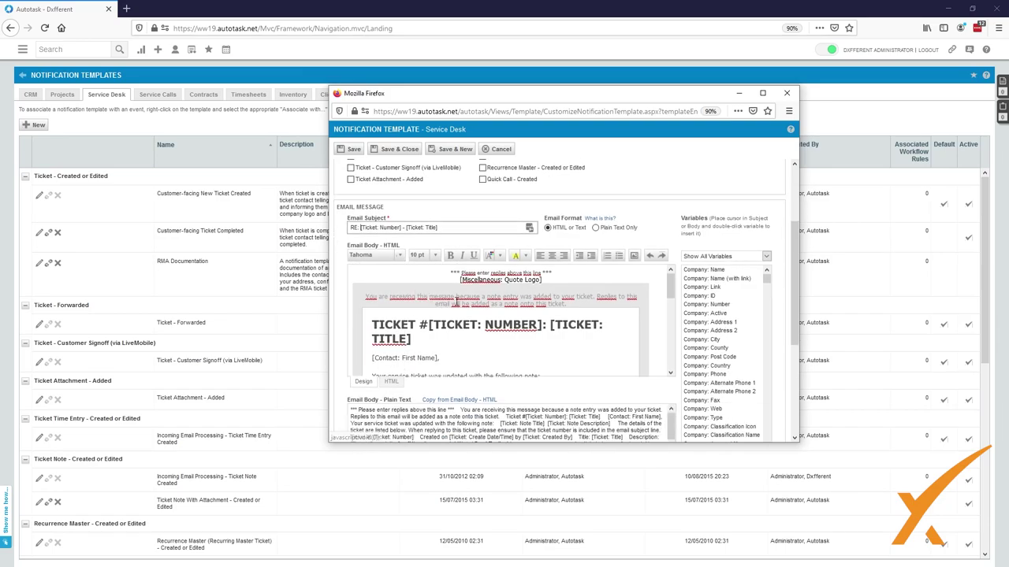
scroll(462, 306, down, 2)
scroll(461, 306, up, 2)
click(732, 256)
click(733, 258)
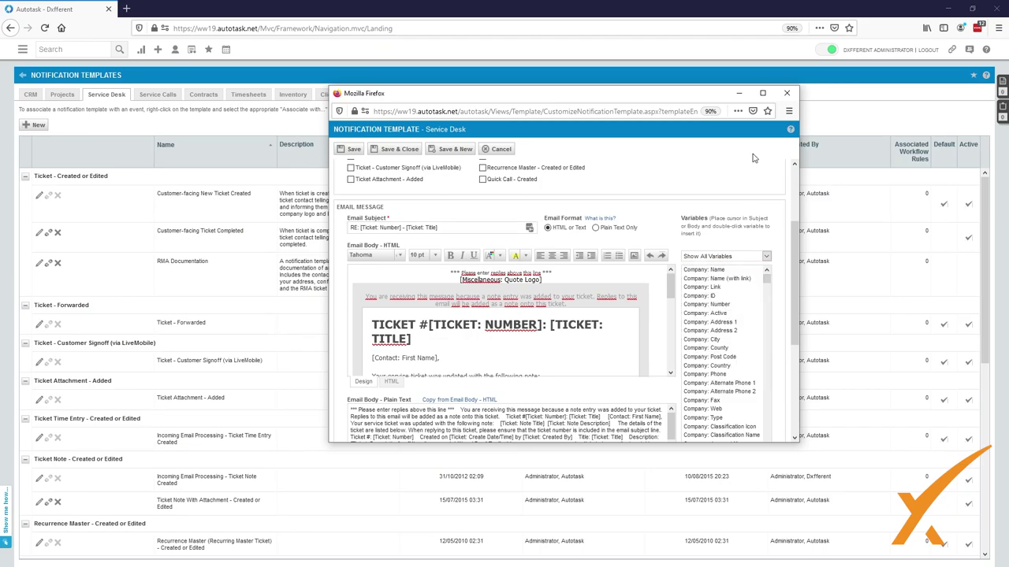
click(762, 93)
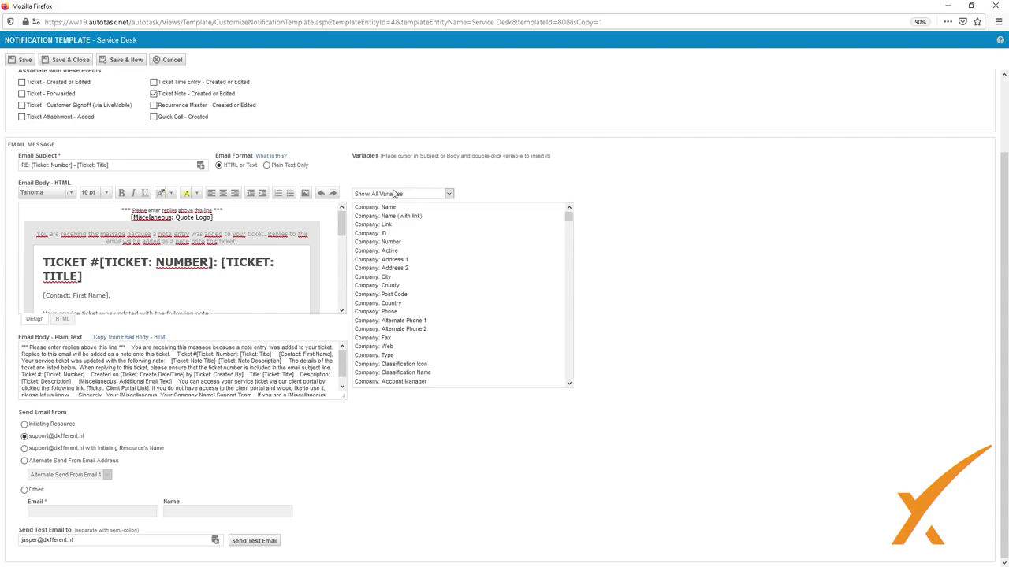
scroll(73, 263, down, 2)
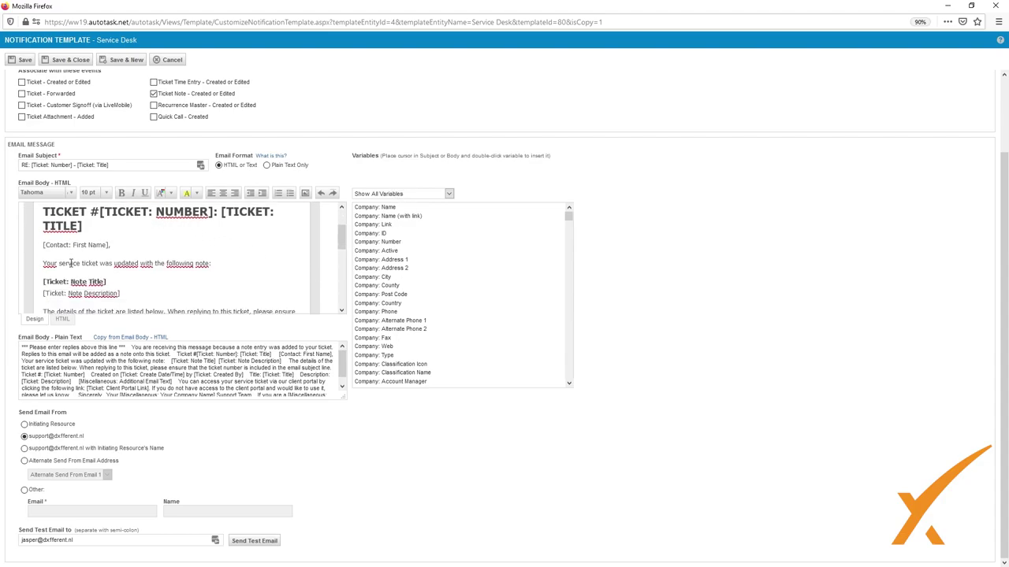
scroll(146, 249, up, 1)
scroll(109, 241, up, 1)
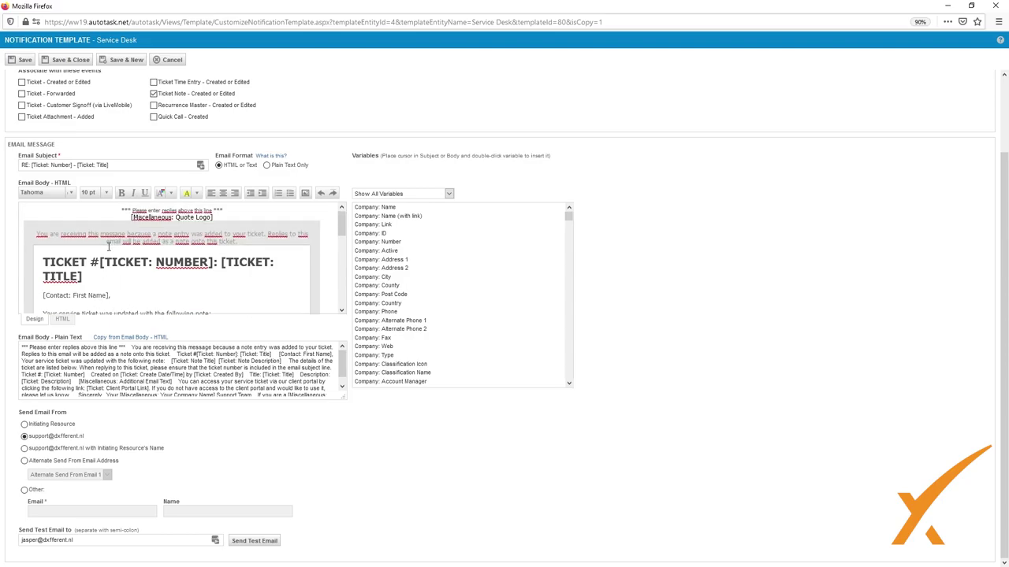
scroll(108, 247, up, 1)
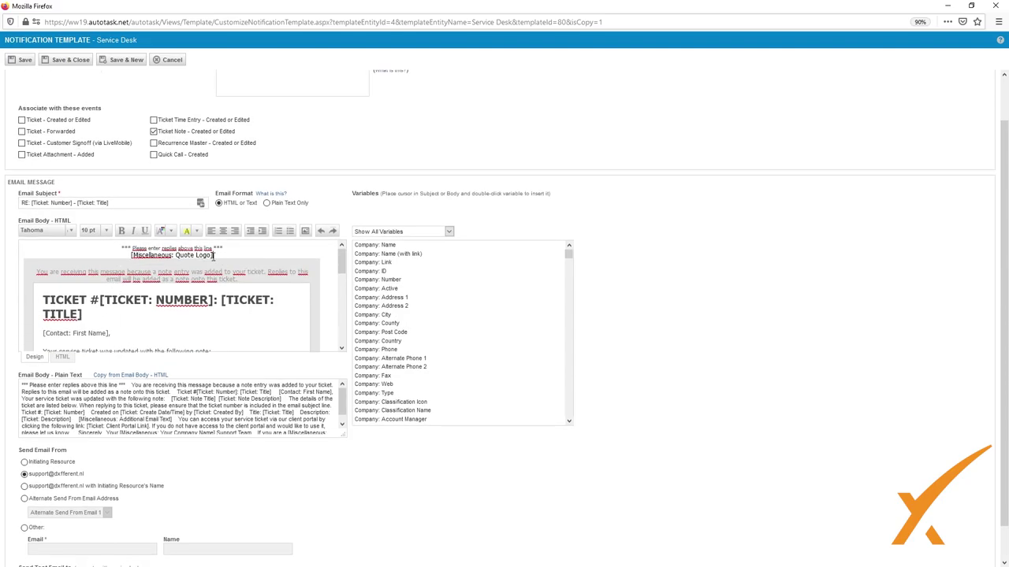
drag(213, 255, 126, 256)
click(115, 306)
Step: Insert "Dear" before the [Contact: First Name] variable in the HTML email body
scroll(131, 317, down, 1)
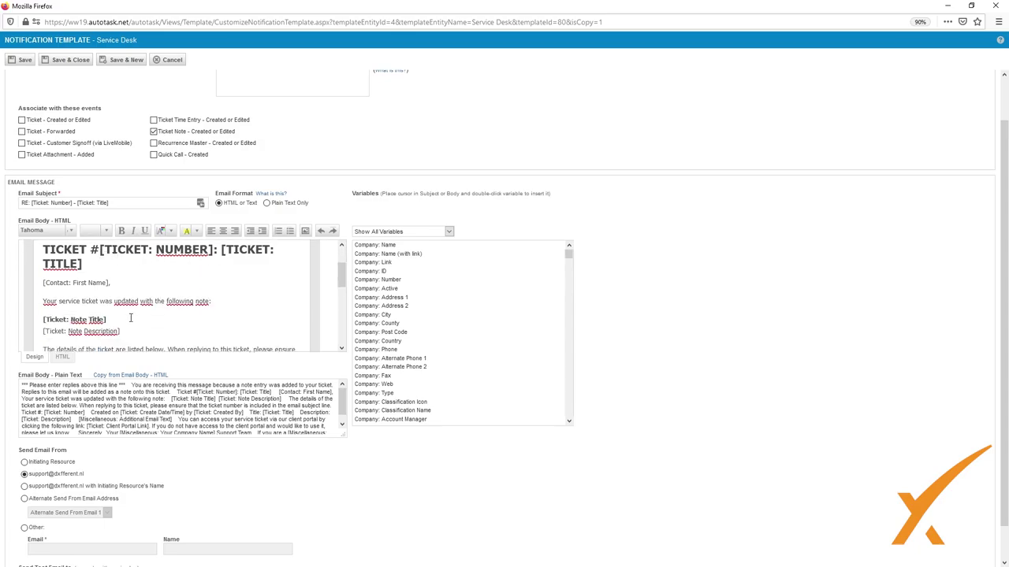
click(44, 282)
text(Dear)
Step: Delete the ticket details paragraph, its bullet list and the [Miscellaneous: Additional Email Text] variable from the HTML body
scroll(118, 303, down, 1)
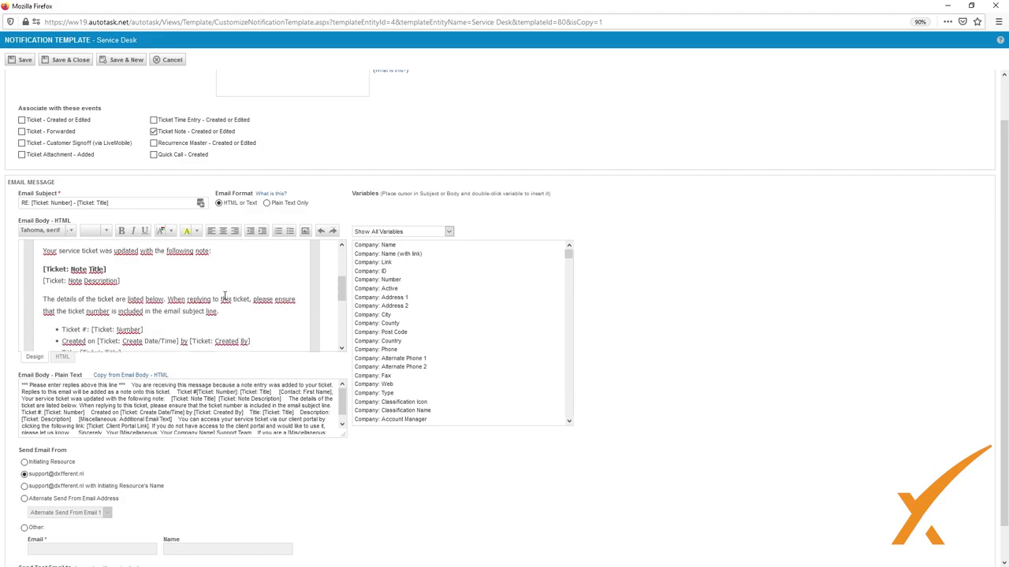
scroll(181, 307, down, 3)
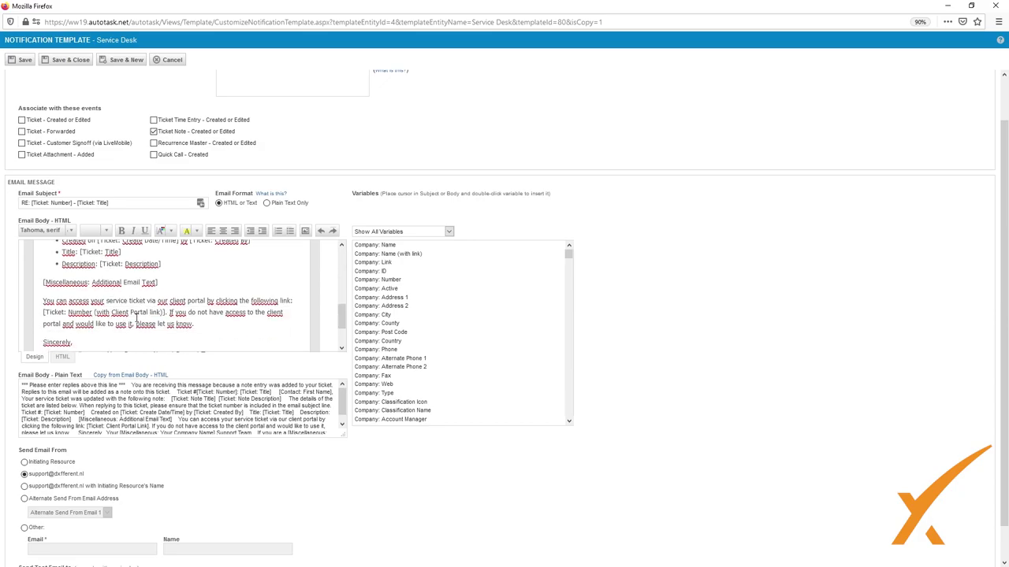
scroll(136, 318, down, 1)
scroll(137, 318, up, 3)
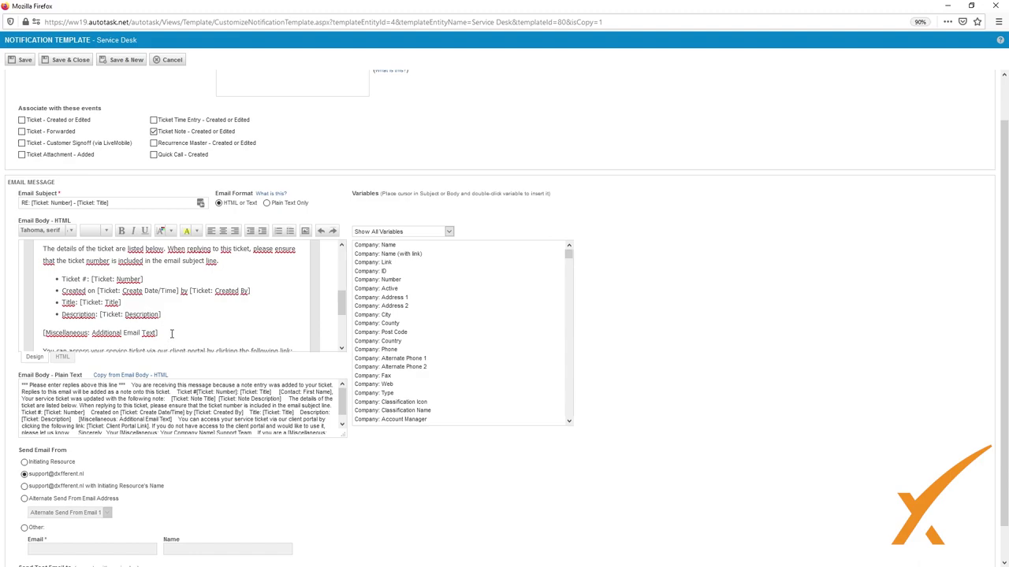
drag(171, 334, 44, 254)
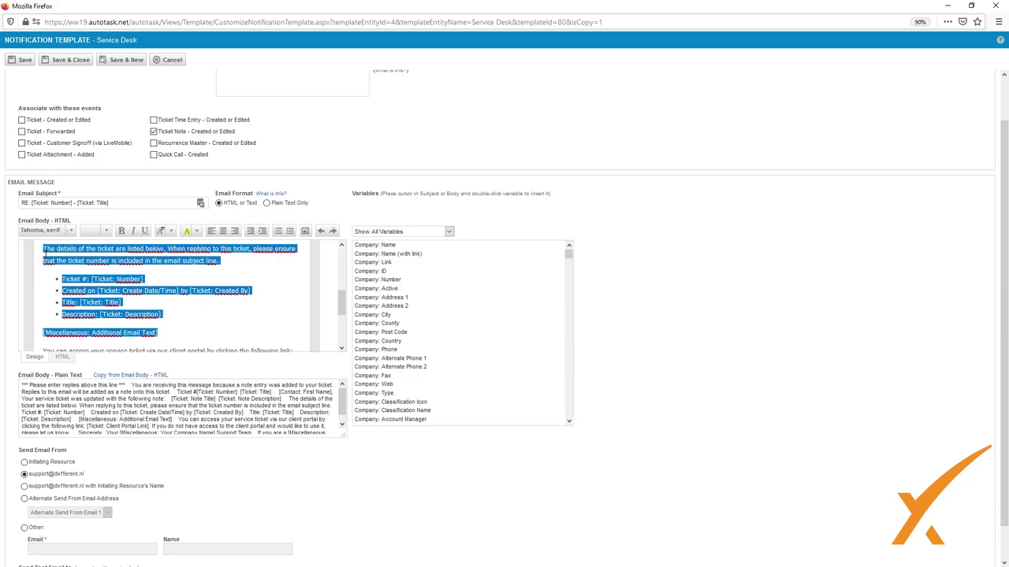
key(Delete)
Step: Extend the sentence introducing the note with "by [Resource: First Name]" using the resource variables, and save the template
scroll(215, 295, up, 5)
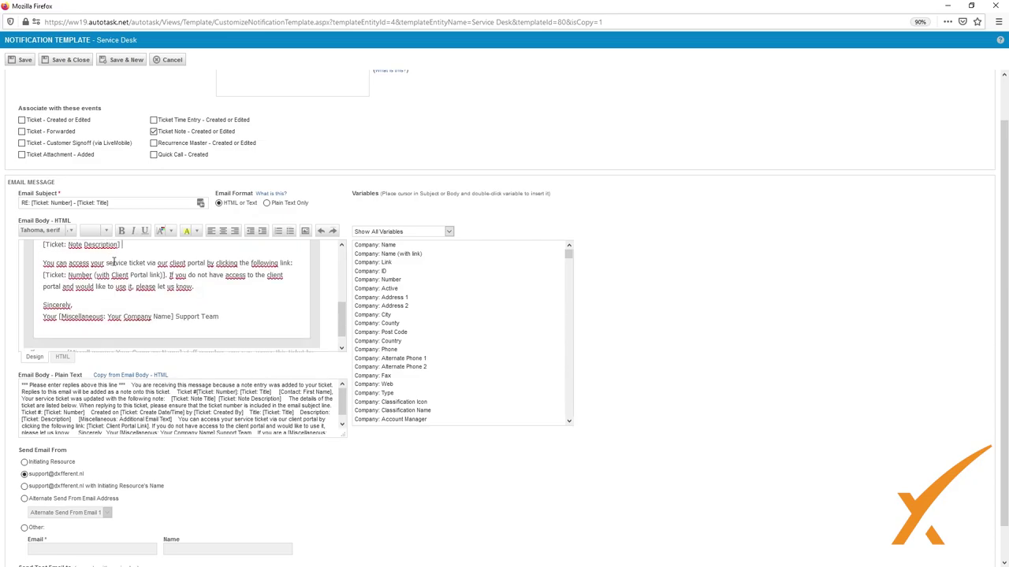
scroll(215, 295, down, 1)
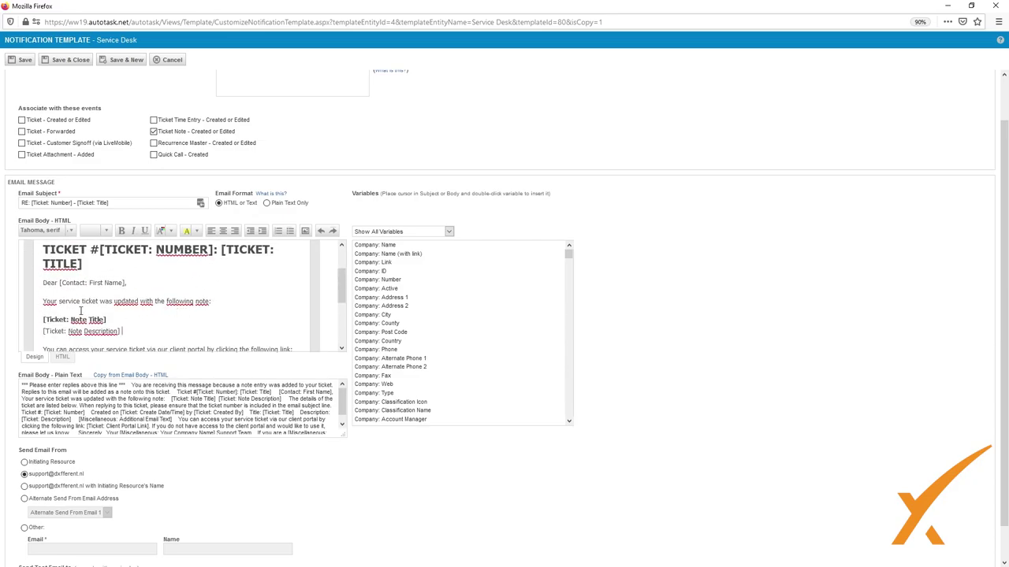
scroll(208, 308, down, 1)
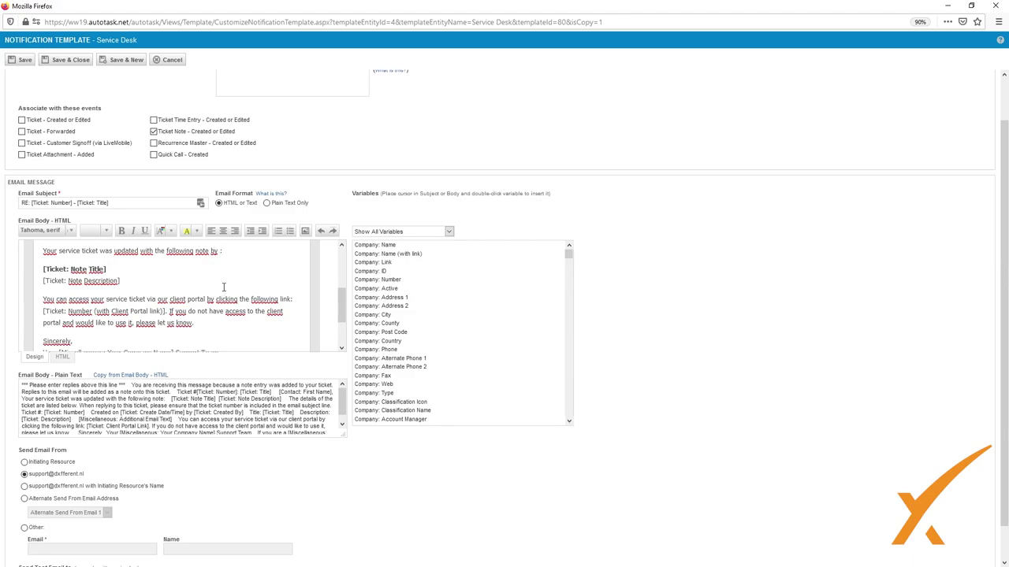
click(406, 233)
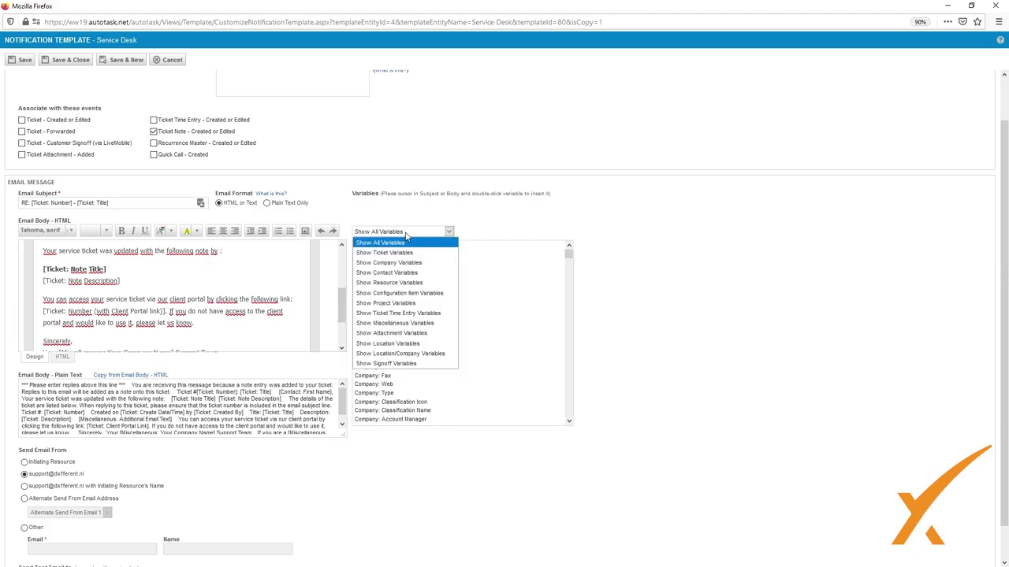
click(408, 285)
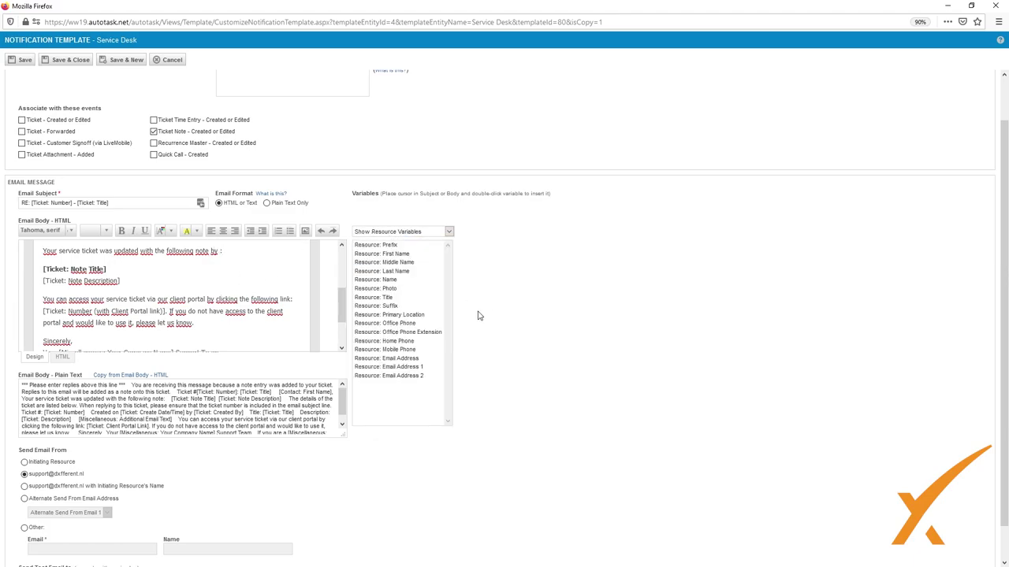
double_click(398, 253)
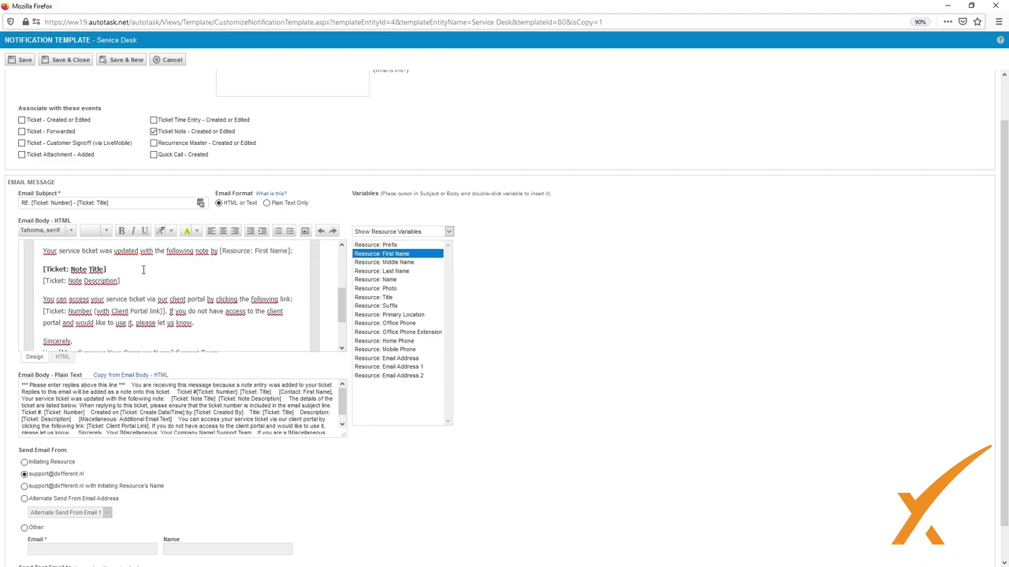
scroll(157, 323, down, 2)
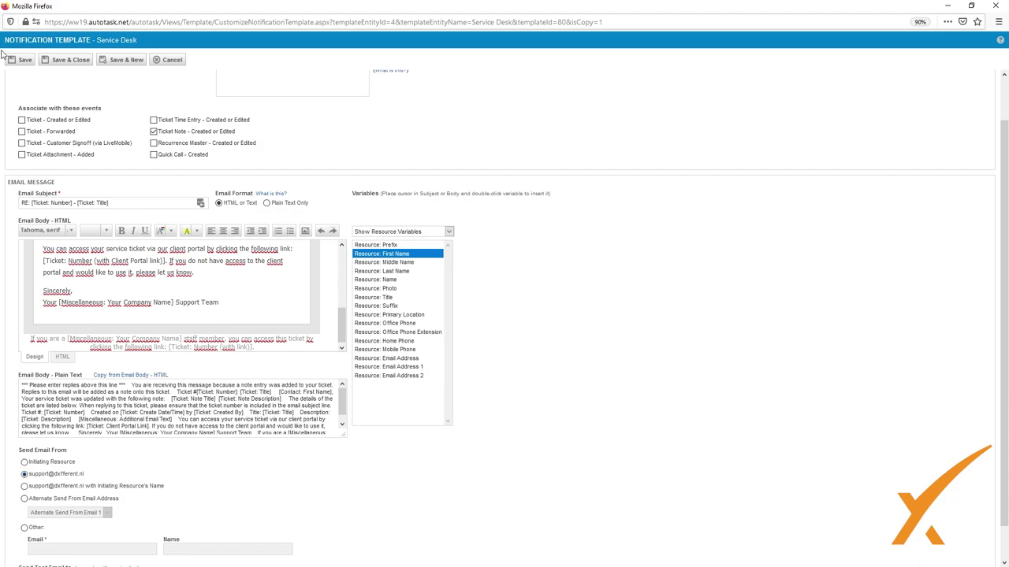
click(23, 62)
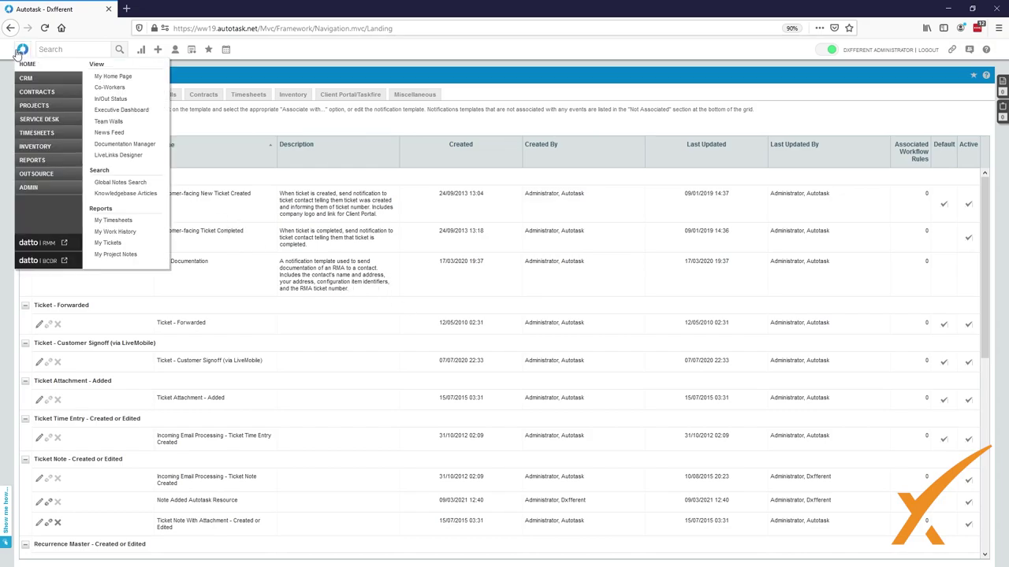
Step: Create a new ticket workflow rule named "Note Added Engineer - Send Notification"
mouse_move(43, 189)
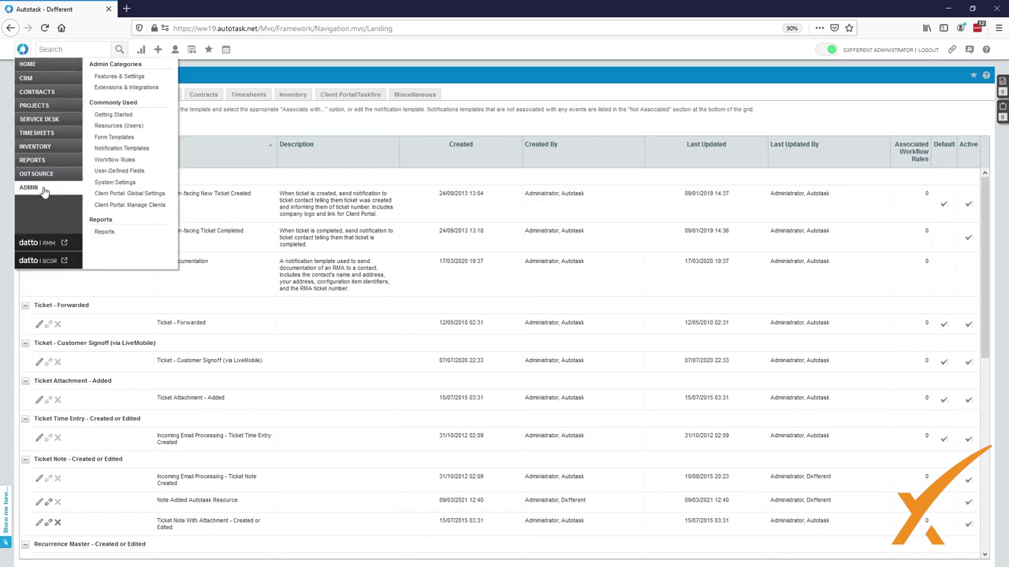
click(114, 161)
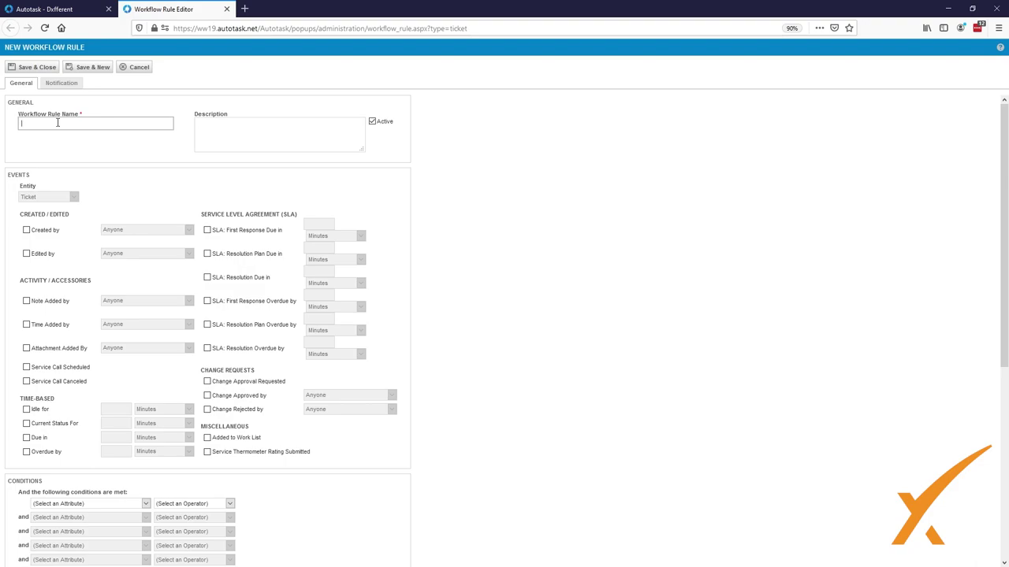
text(Note)
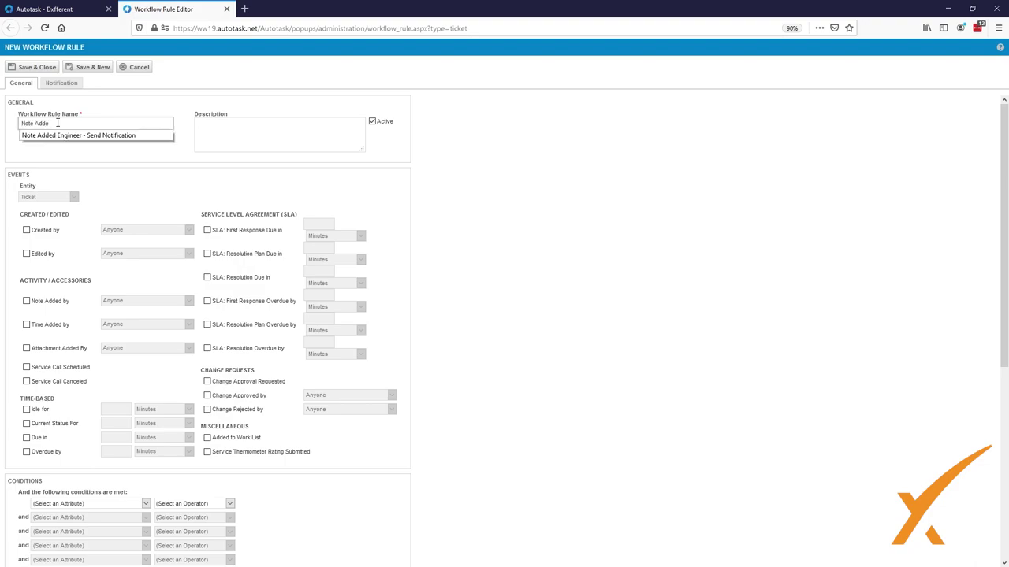
text( Adde)
click(68, 136)
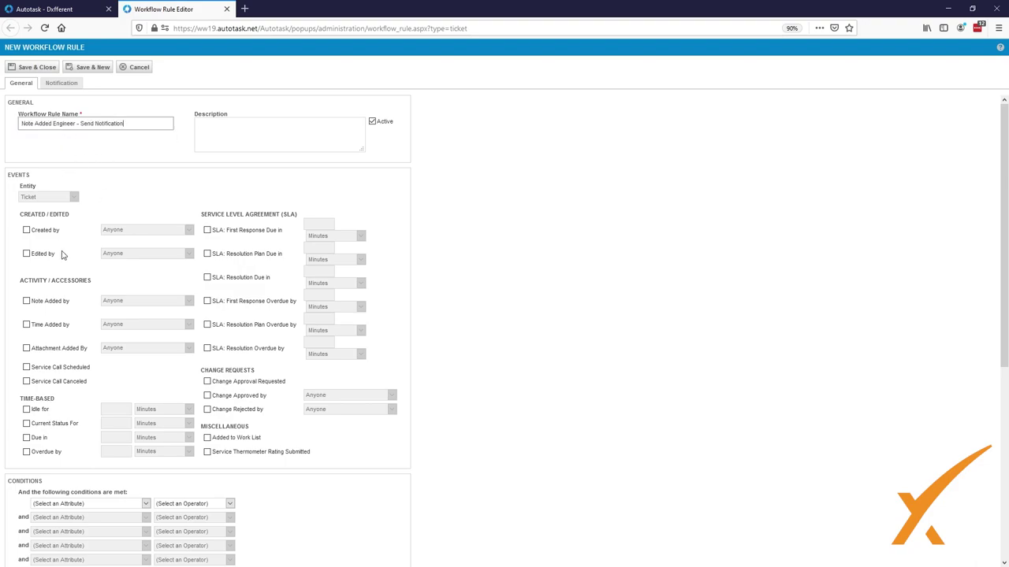
Step: Enable the Note Added by event for the rule and set it to Autotask Resource
click(27, 301)
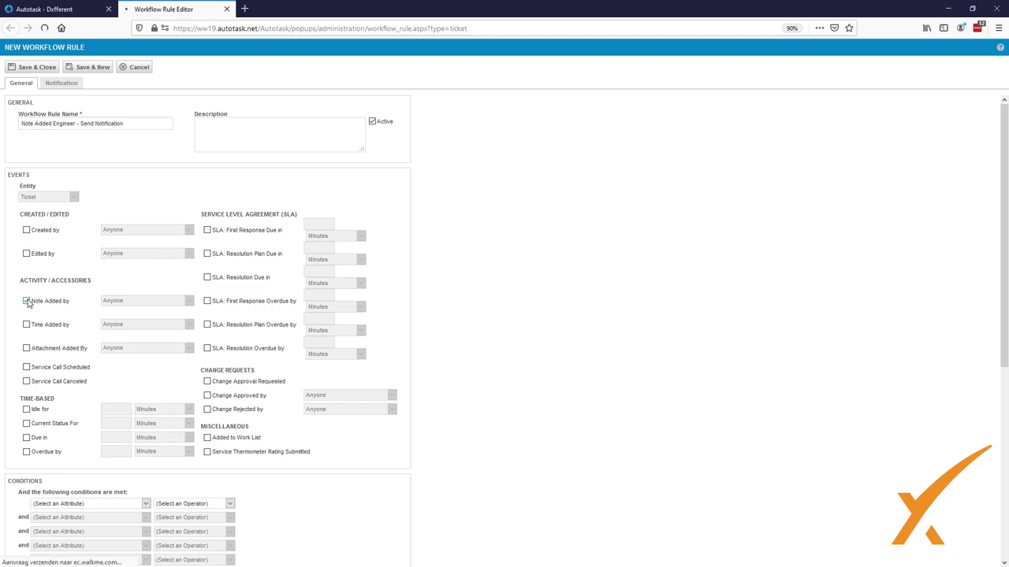
click(123, 308)
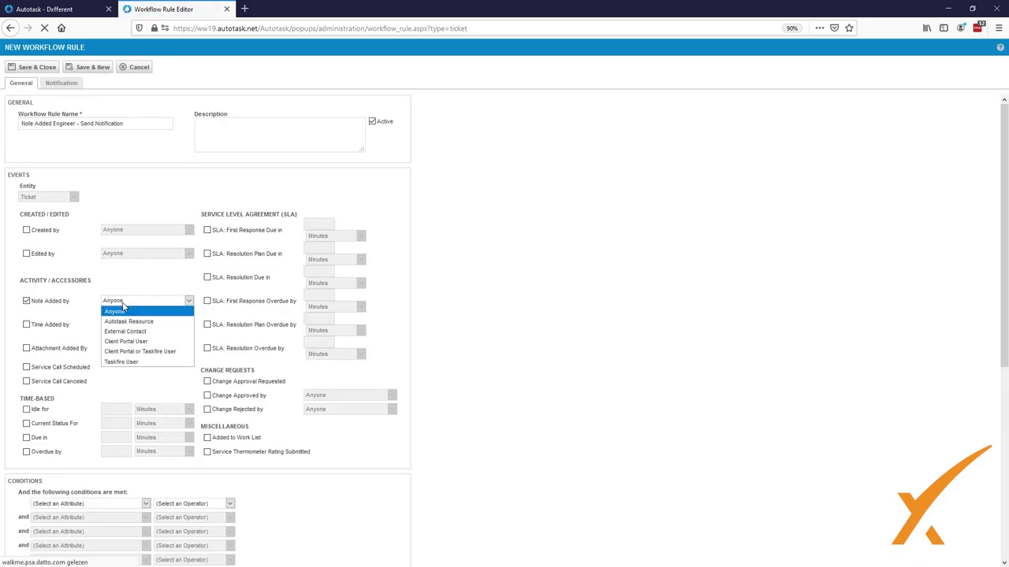
click(130, 322)
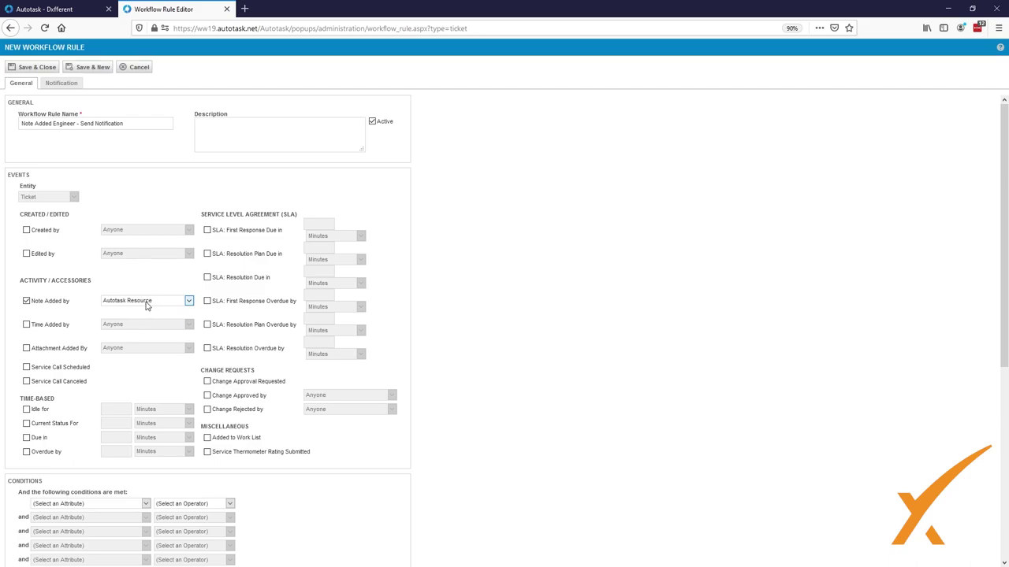
click(146, 306)
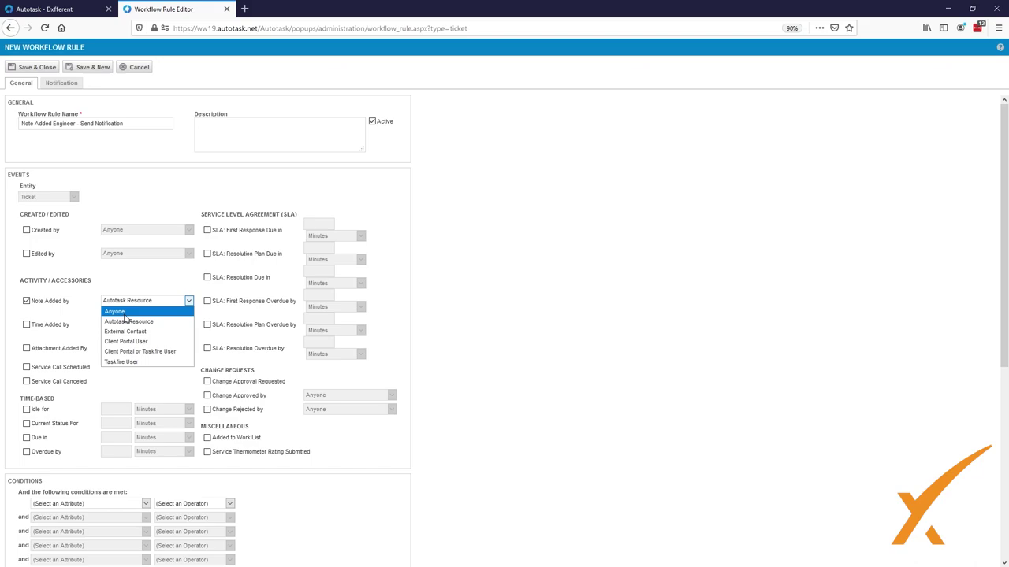
click(141, 322)
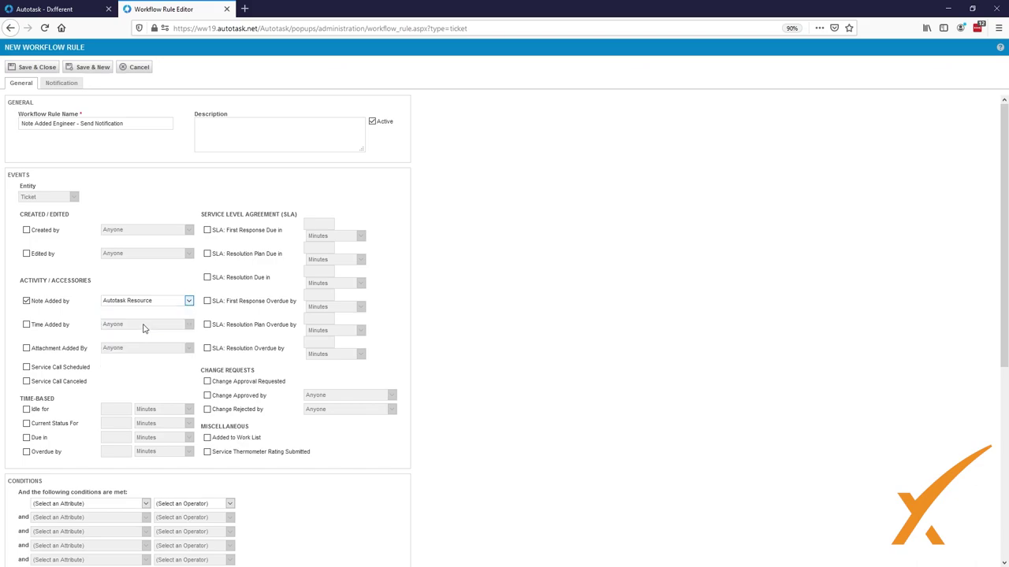
Step: Add a condition to the rule requiring the ticket Status to be Not equal to Complete
scroll(291, 367, down, 3)
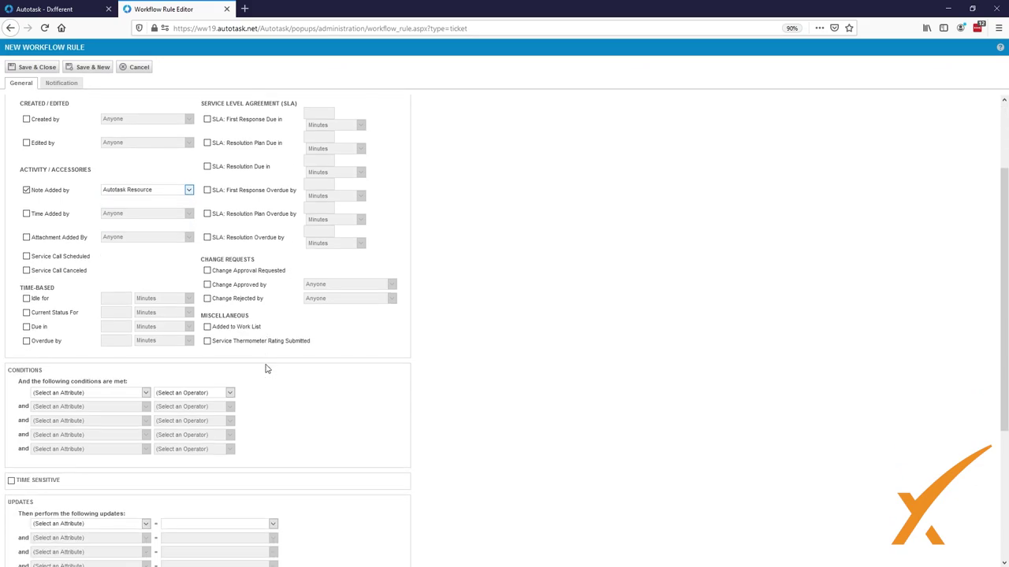
click(116, 390)
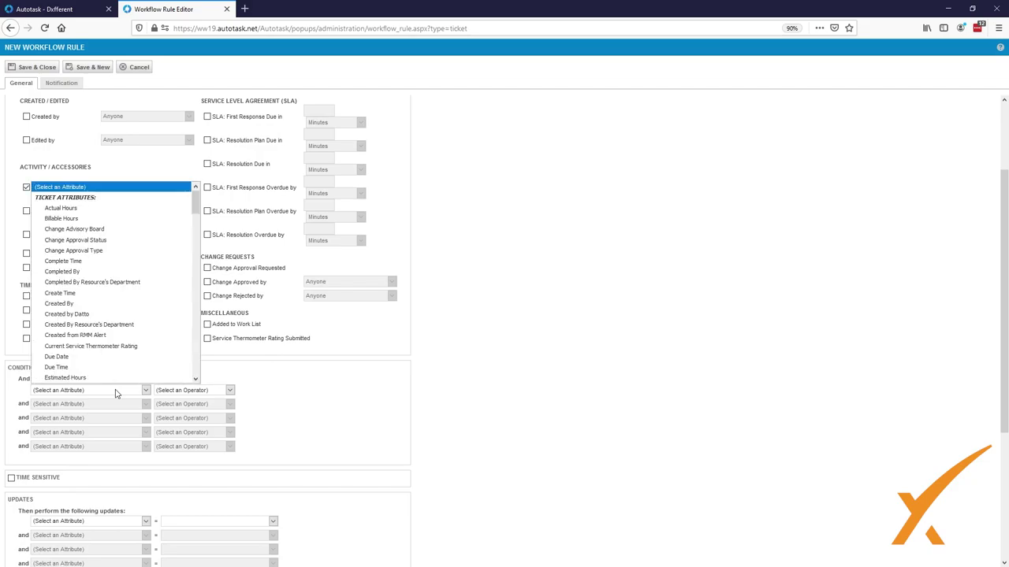
scroll(107, 355, down, 5)
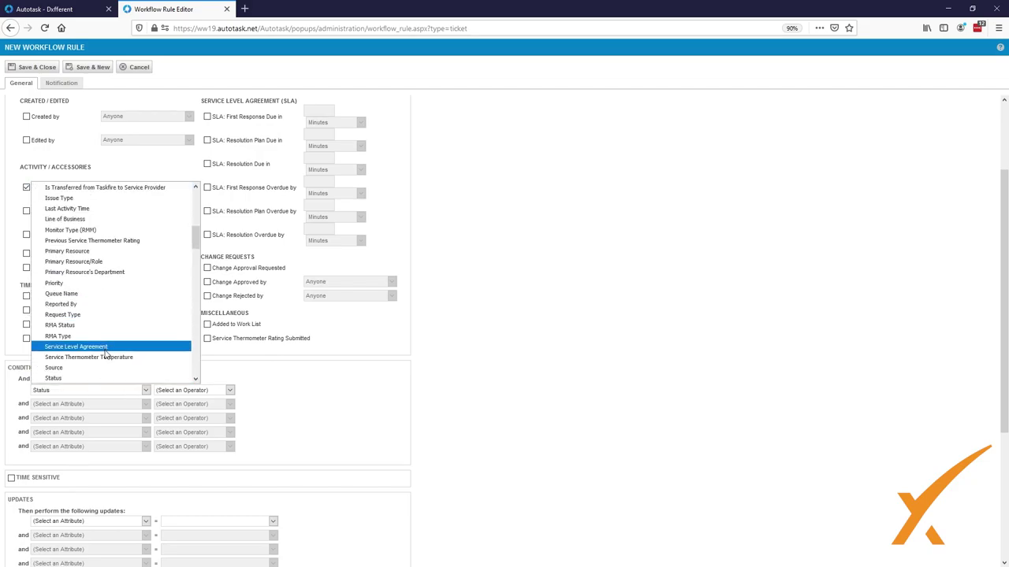
click(99, 377)
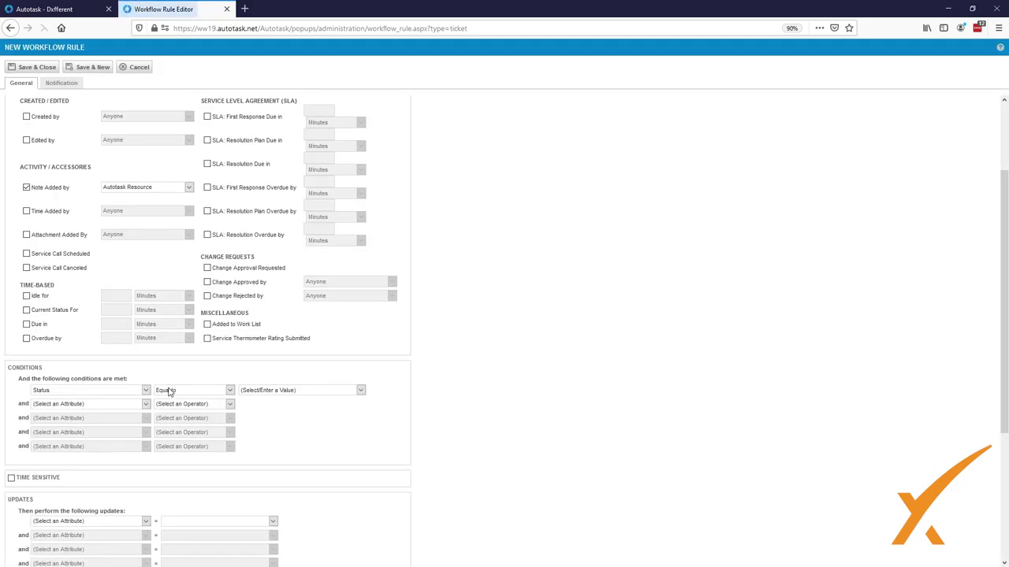
click(170, 391)
click(173, 411)
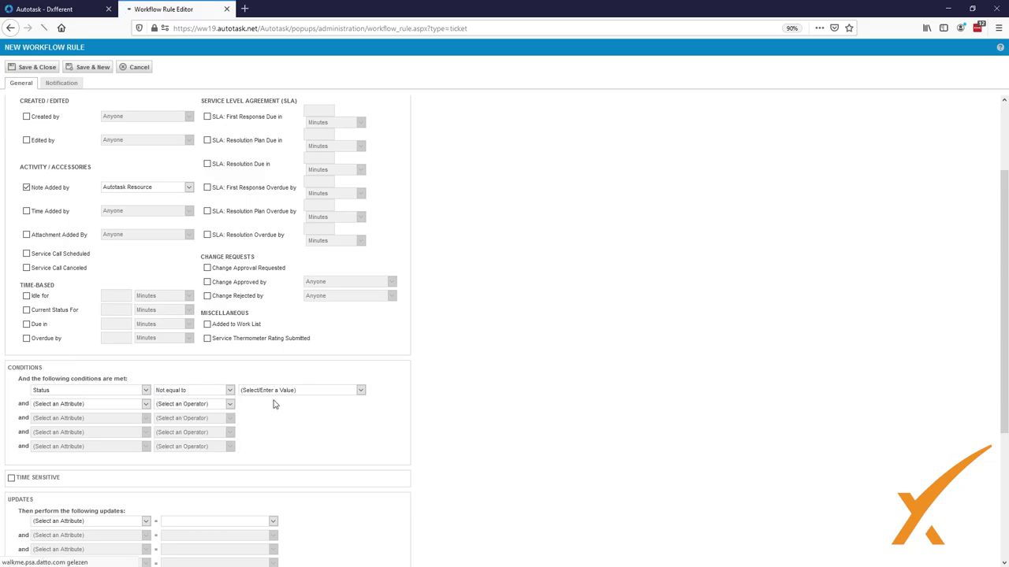
click(331, 391)
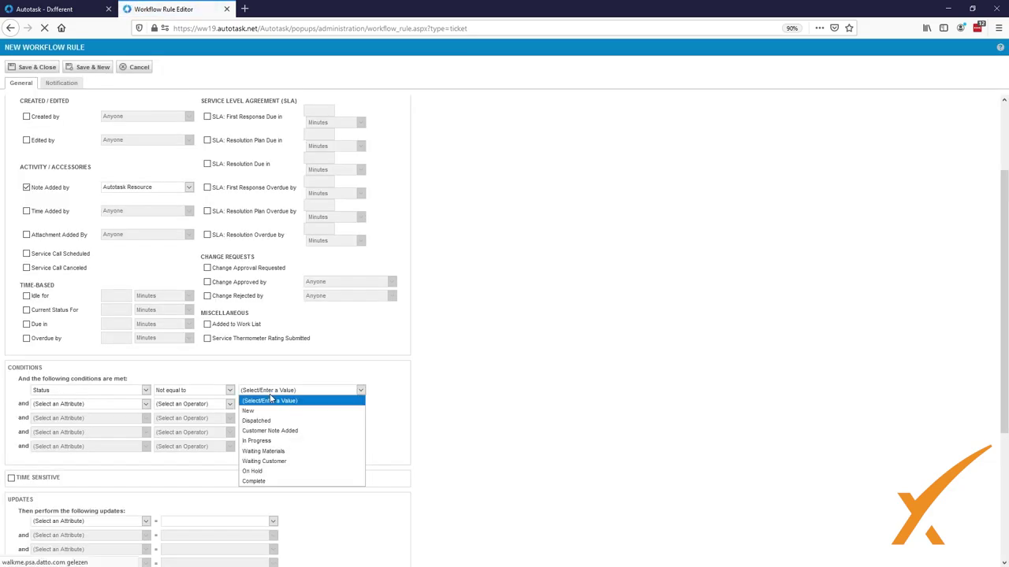
click(270, 481)
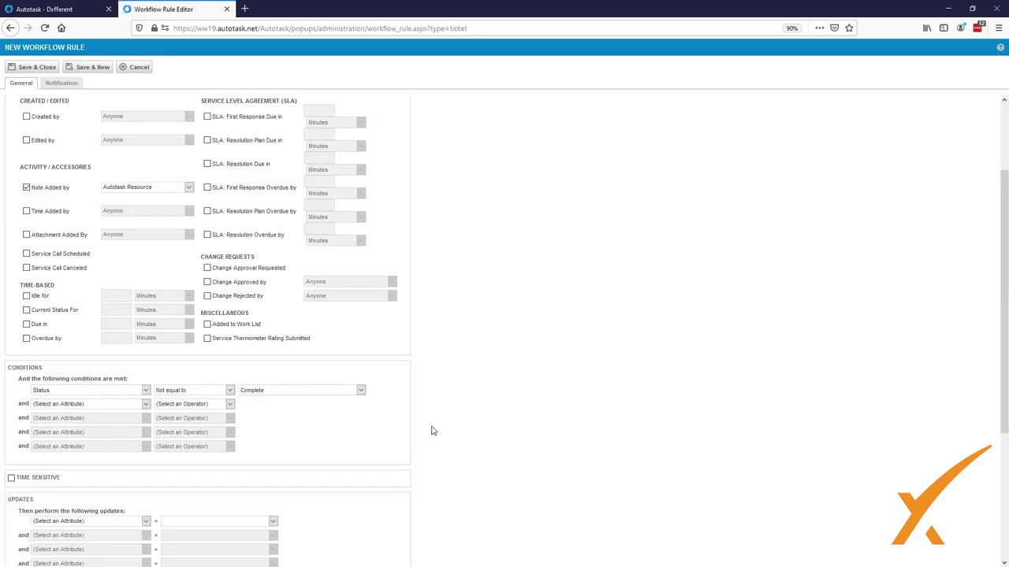
Step: Make the Ticket Contact a recipient of the rule's notification and send the email from the Support Email Address
scroll(394, 418, down, 1)
scroll(24, 341, up, 4)
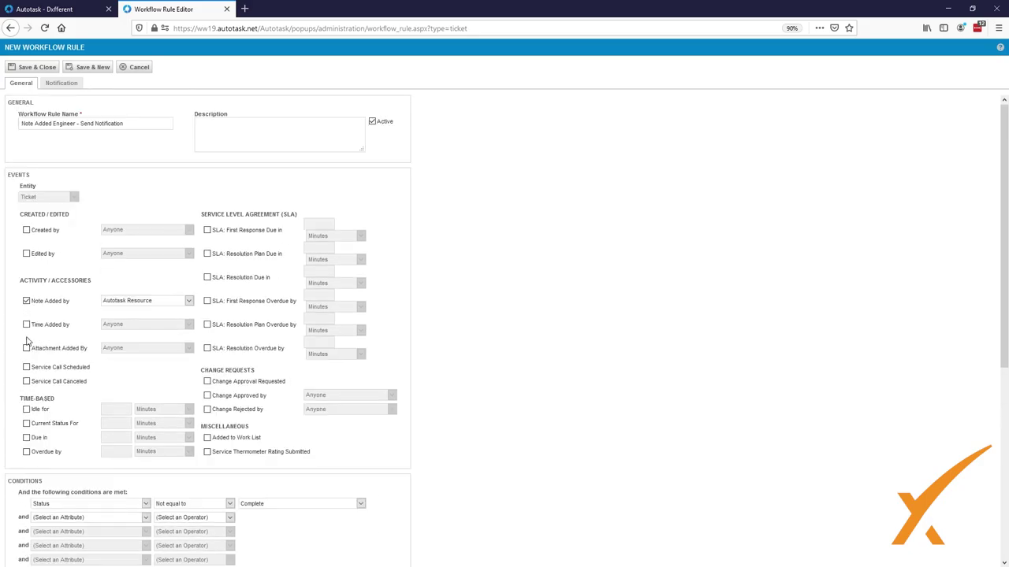
scroll(142, 331, down, 2)
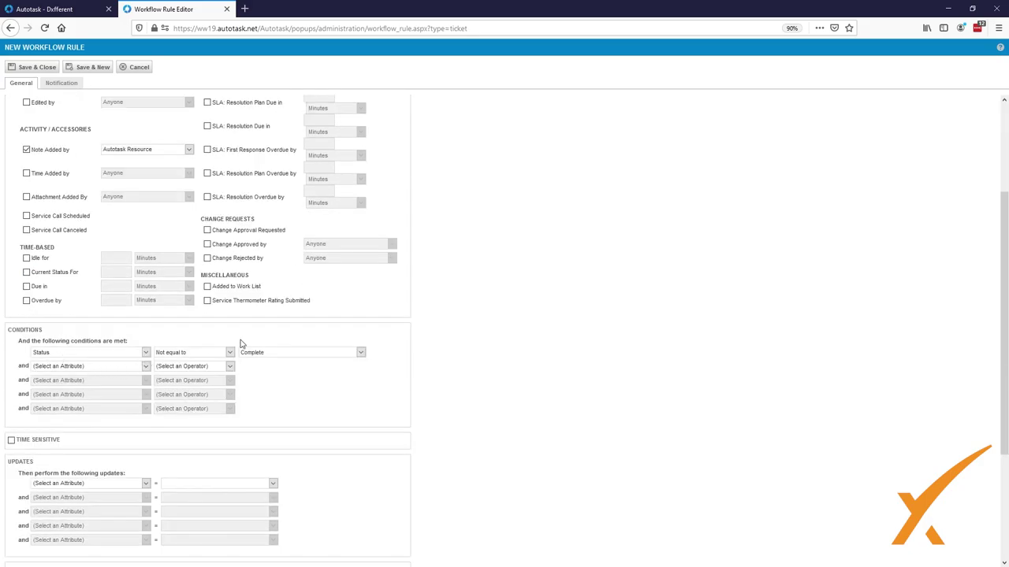
scroll(288, 367, up, 2)
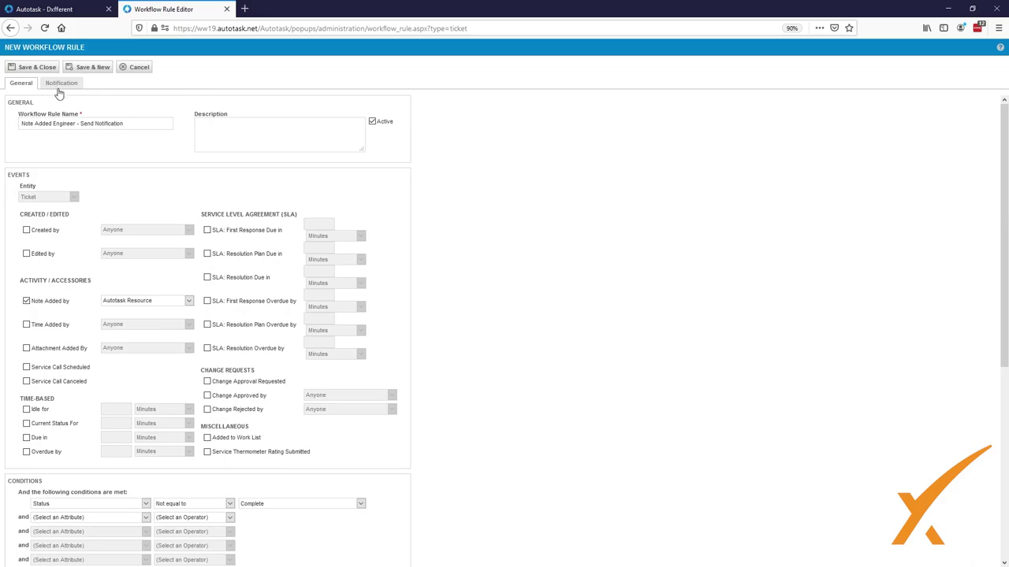
click(59, 86)
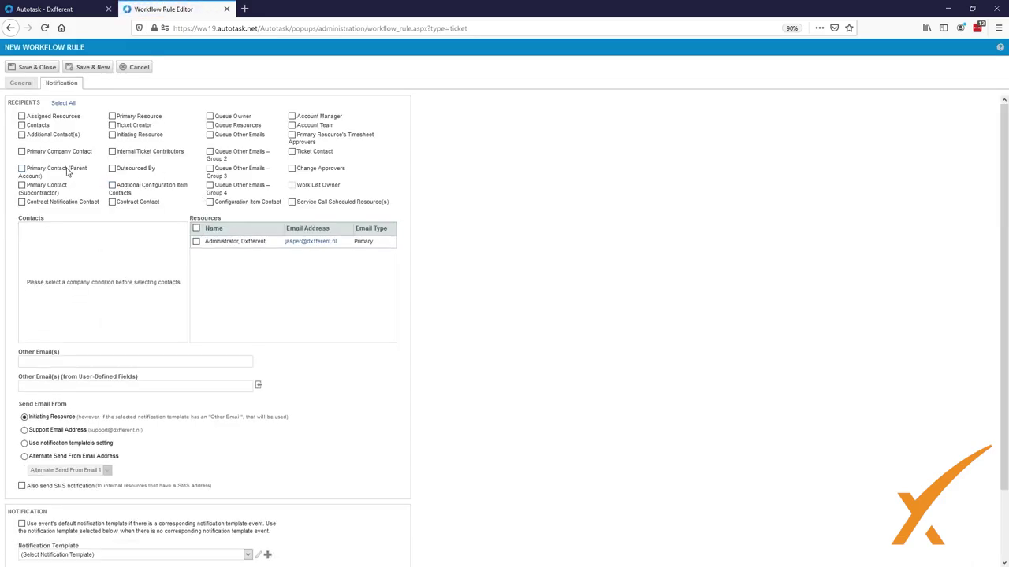
click(291, 152)
click(40, 429)
Step: Assign the Note Added Autotask Resource notification template to the rule, then save and close the rule
scroll(209, 443, down, 2)
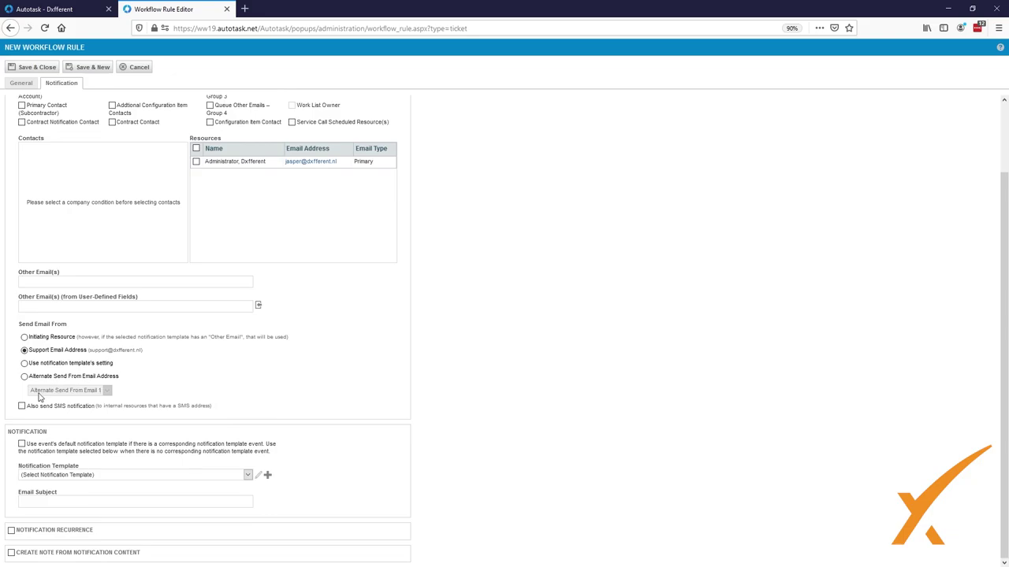
click(159, 281)
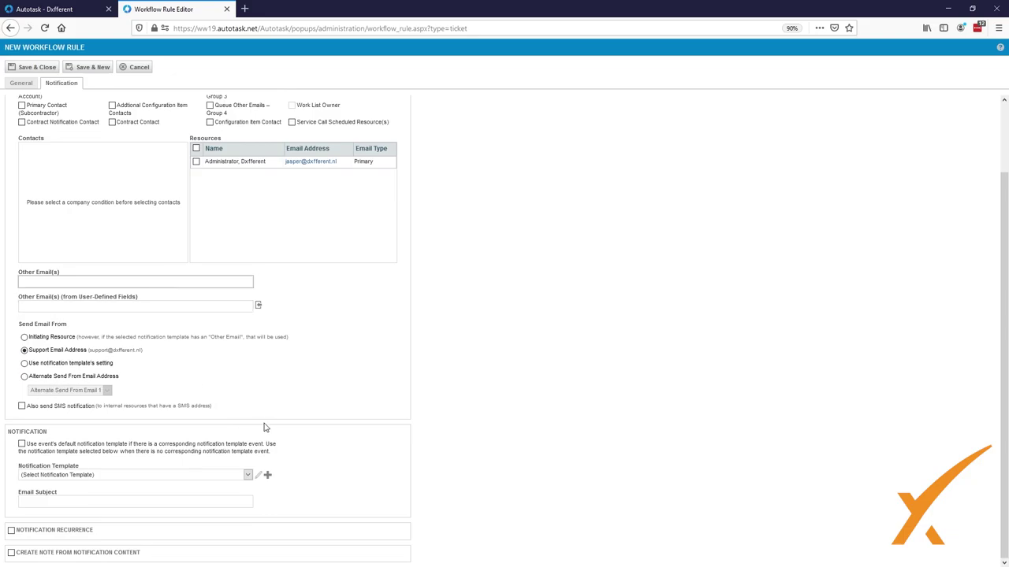
click(183, 476)
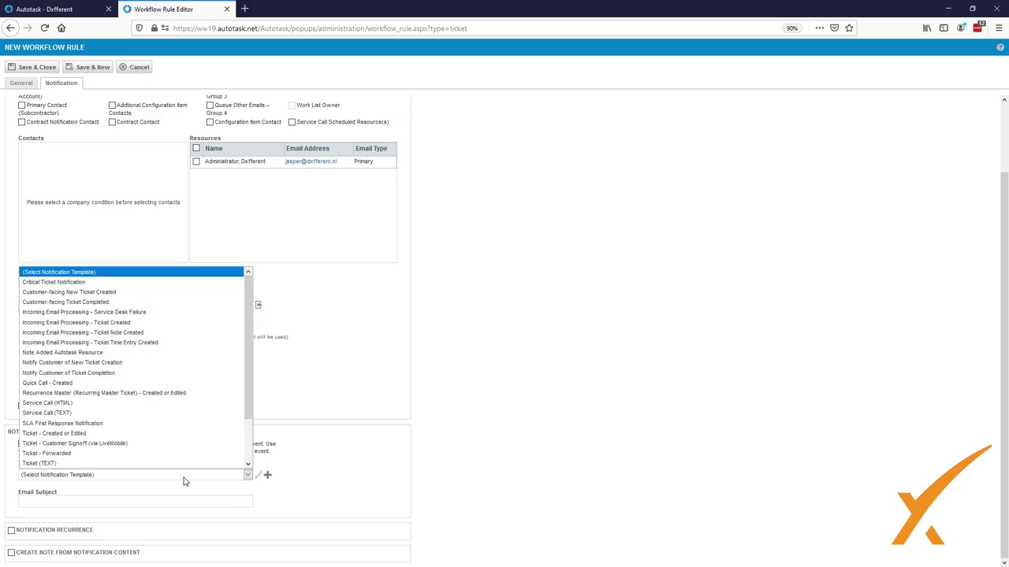
click(108, 352)
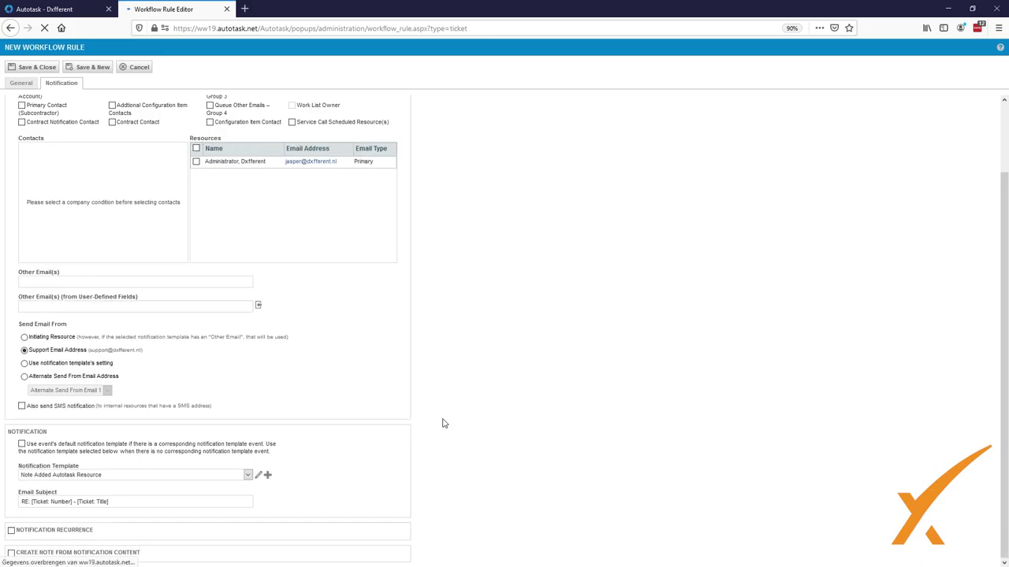
click(36, 68)
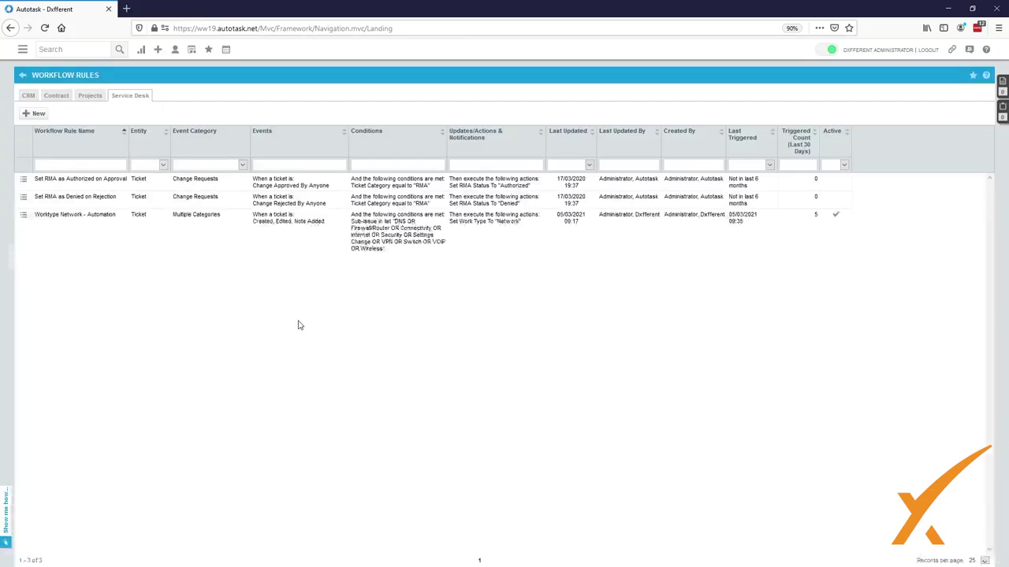